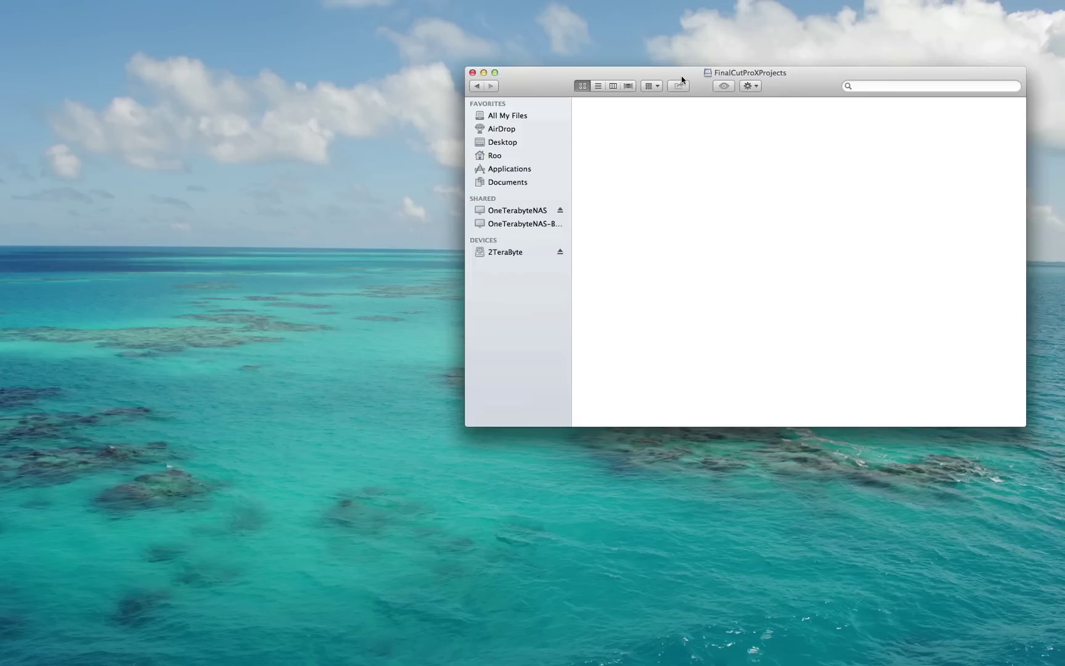
Move the Finder window aside and list the OneTerabyteNAS shares: Download, FinalCutProXProjects, Public.
{"action": "left_click_drag", "start_coordinate": [690, 74], "coordinate": [608, 61]}
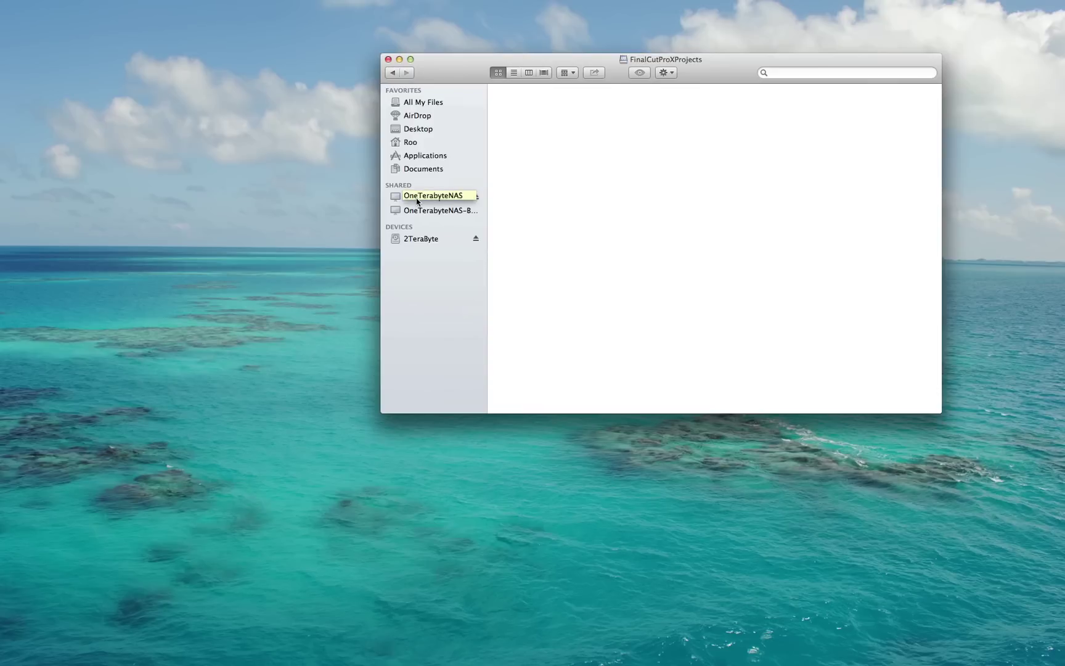
{"action": "left_click", "coordinate": [456, 201]}
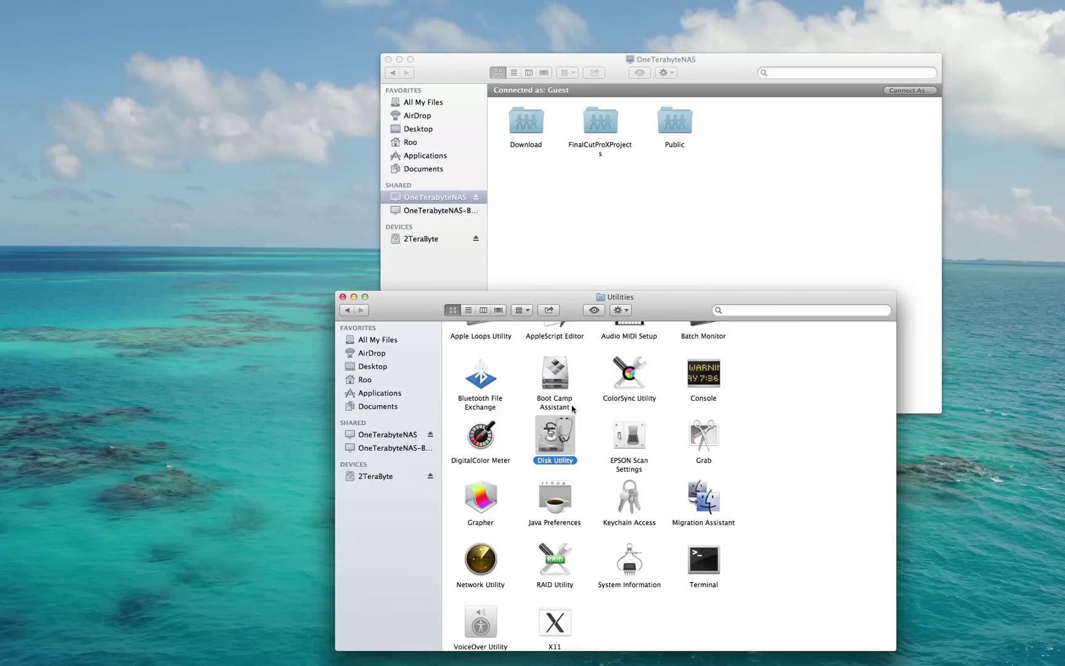
Launch Disk Utility from Utilities and arrange the Utilities, NAS share and Disk Utility windows.
{"action": "double_click", "coordinate": [558, 439]}
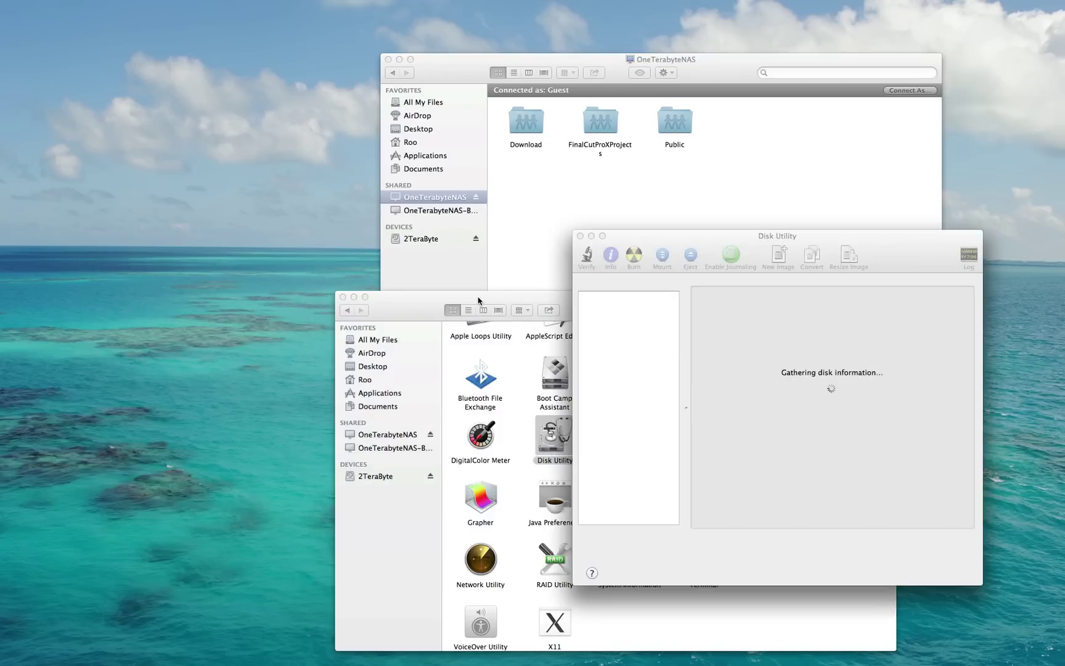
{"action": "left_click_drag", "start_coordinate": [478, 300], "coordinate": [145, 649]}
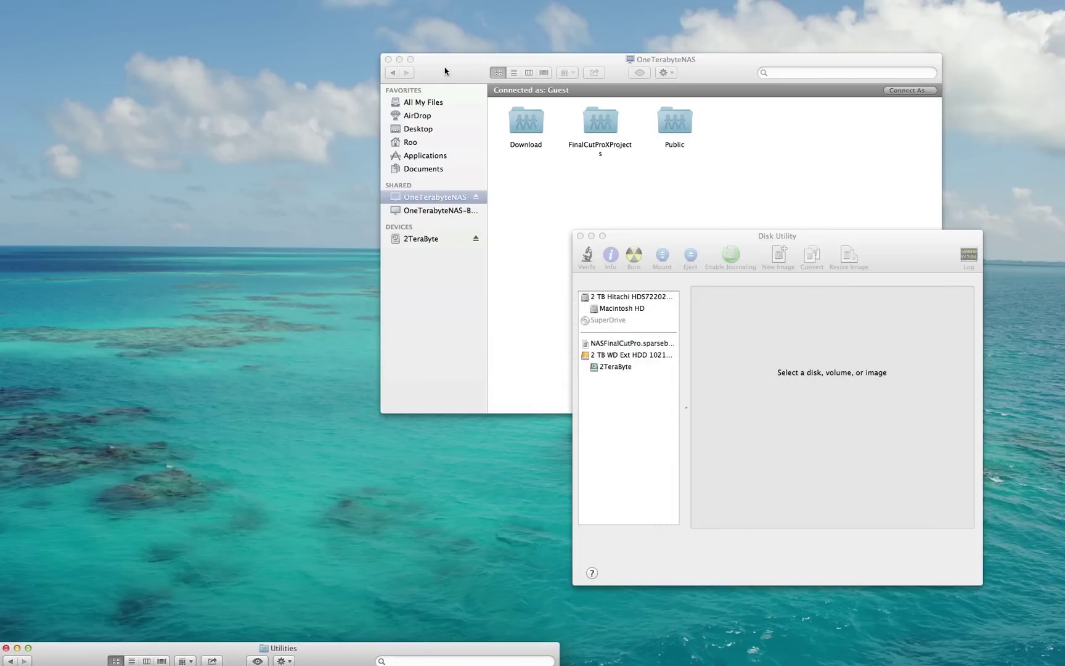
{"action": "left_click_drag", "start_coordinate": [445, 68], "coordinate": [100, 32]}
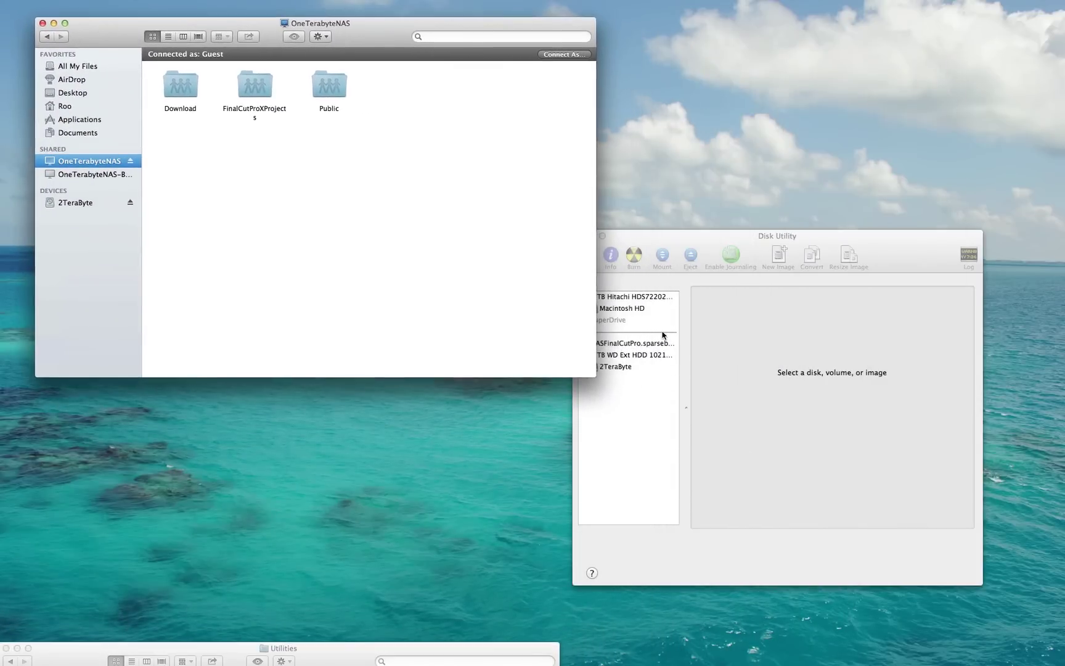
{"action": "left_click_drag", "start_coordinate": [745, 240], "coordinate": [605, 271]}
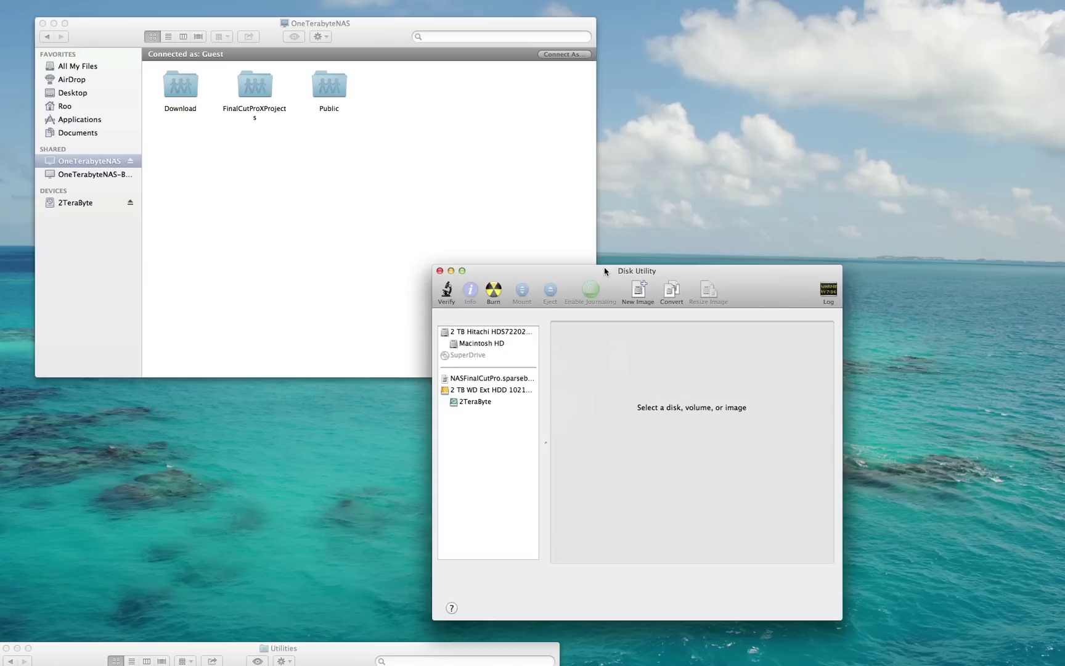
Start a new blank image saved as NASFinalCutPro, with volume name NASFinalPro.
{"action": "left_click", "coordinate": [640, 293]}
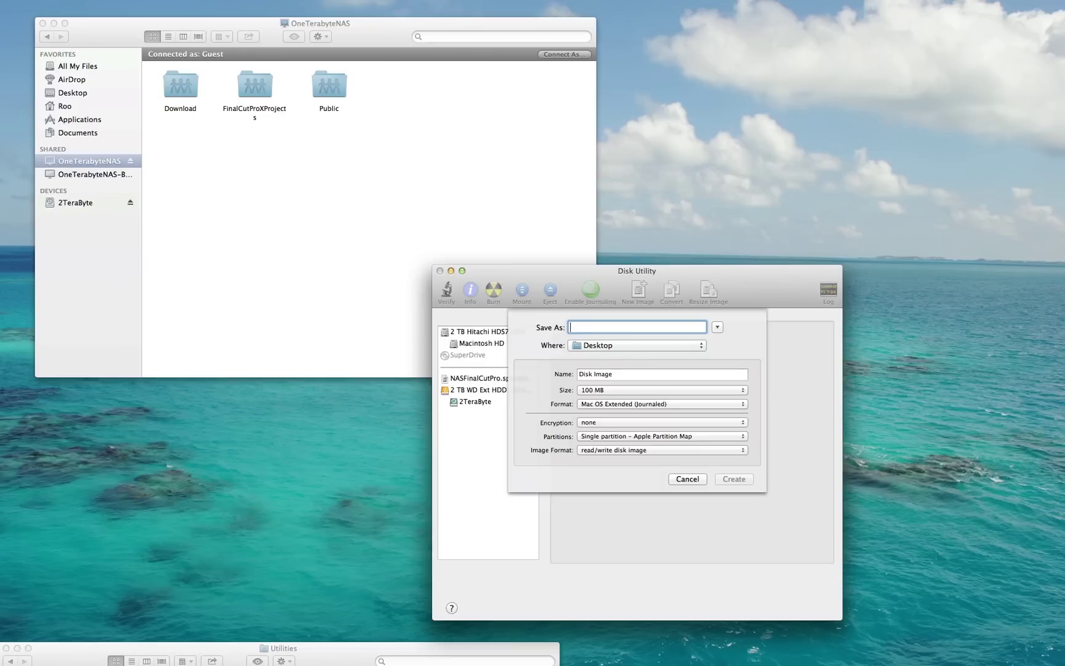
{"action": "type", "text": "NASFin"}
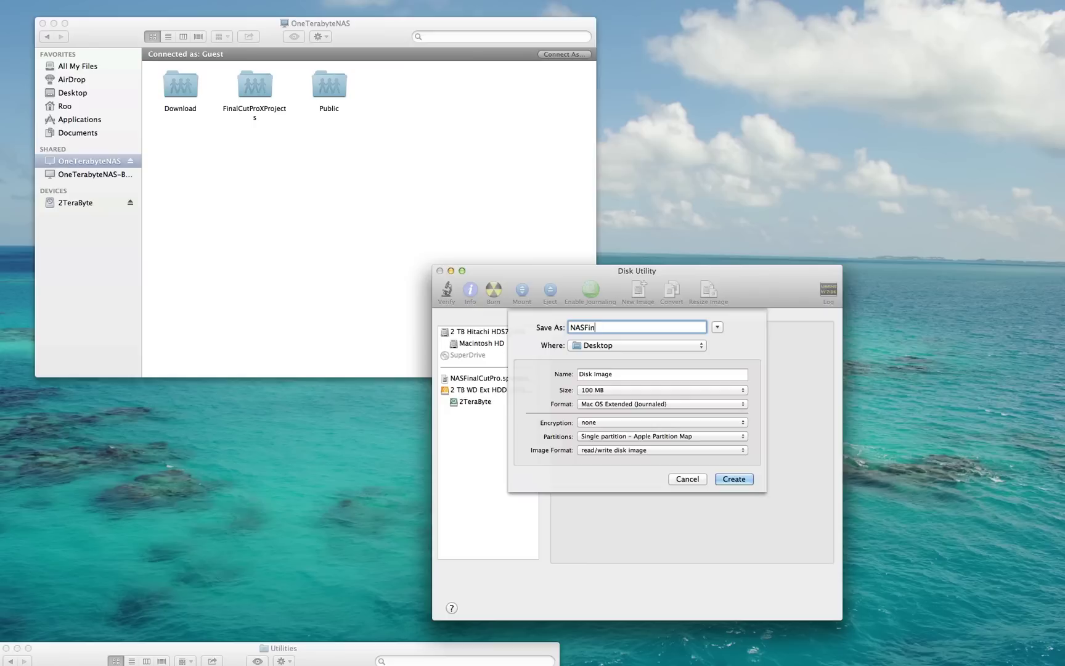
{"action": "type", "text": "alCutPro"}
{"action": "key", "text": "Tab"}
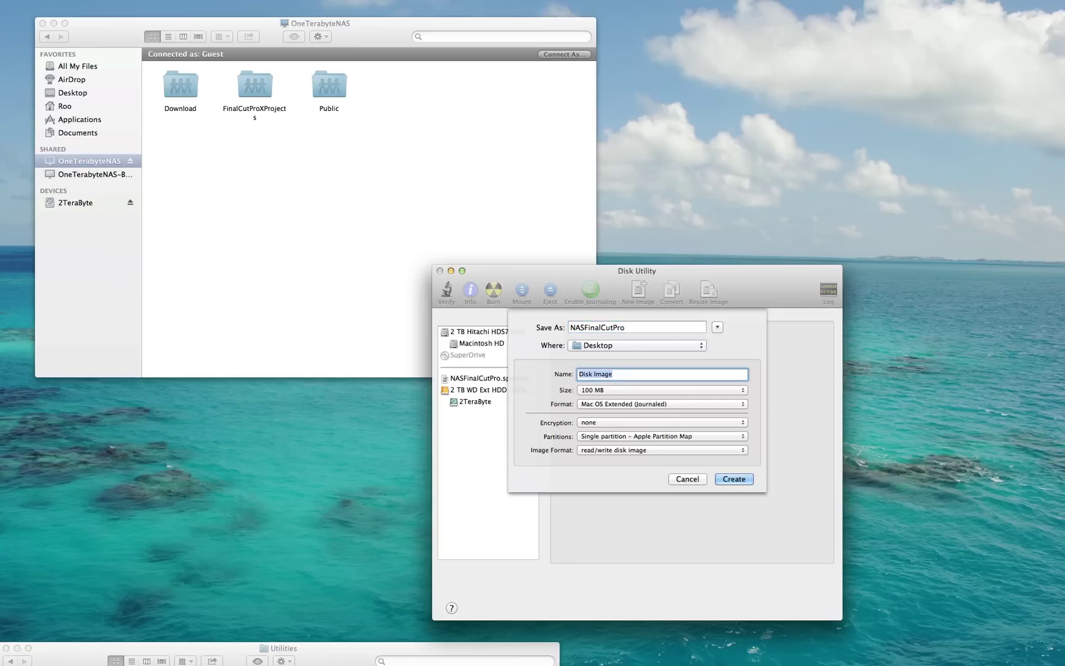
{"action": "type", "text": "NASFinalPro"}
Set a Custom image size of 1 TB, which Disk Utility reduces to 897.99 GB.
{"action": "left_click", "coordinate": [735, 391]}
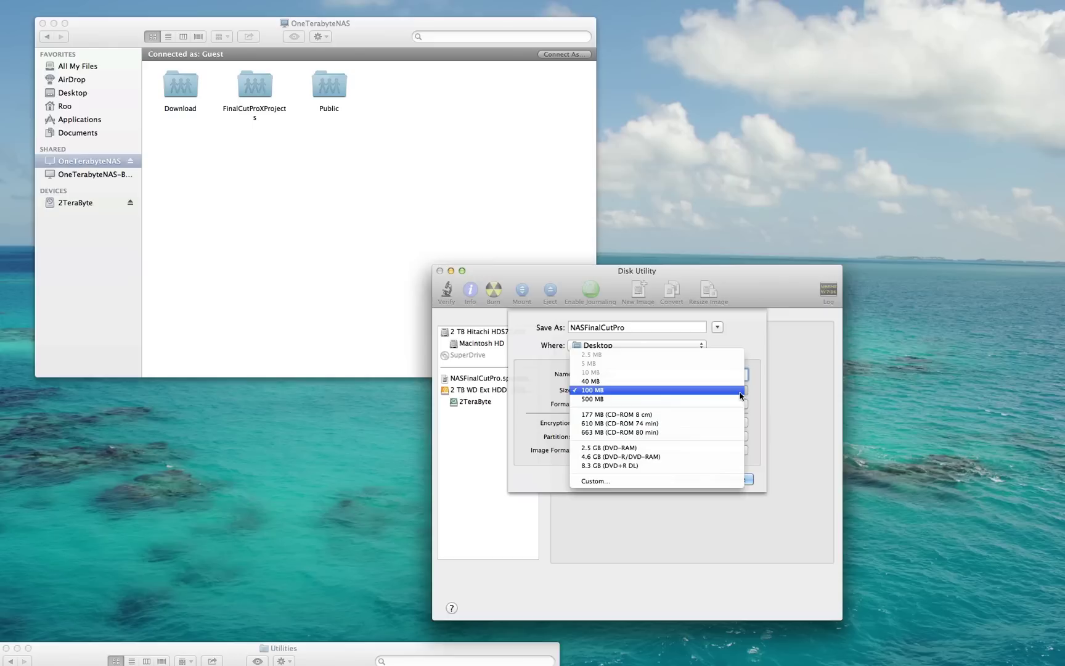
{"action": "left_click", "coordinate": [658, 481]}
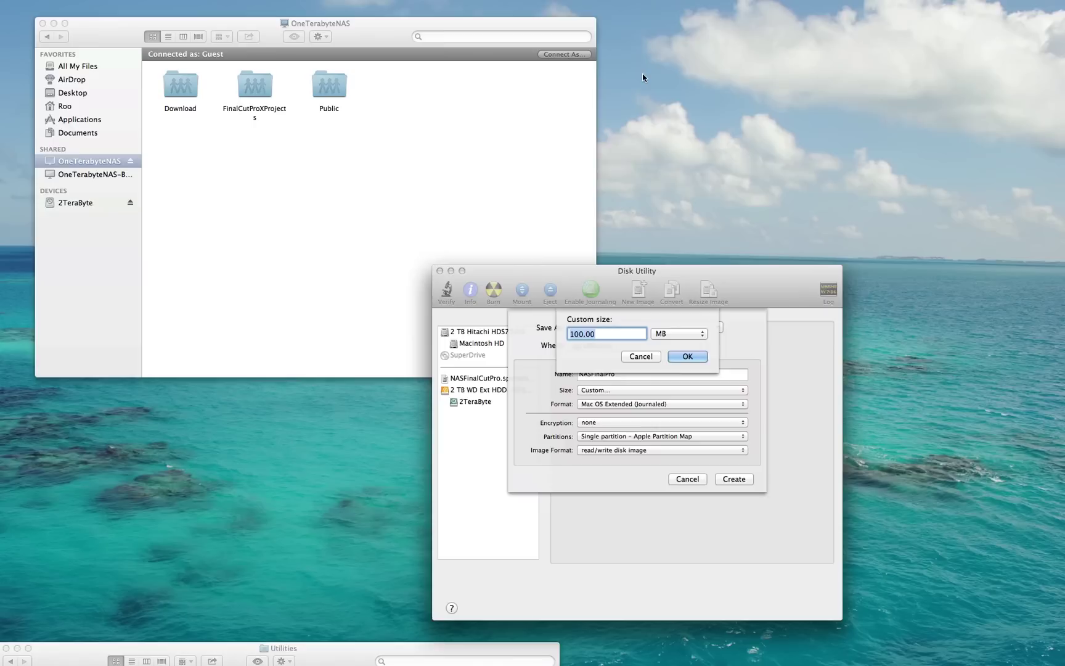
{"action": "left_click", "coordinate": [669, 333]}
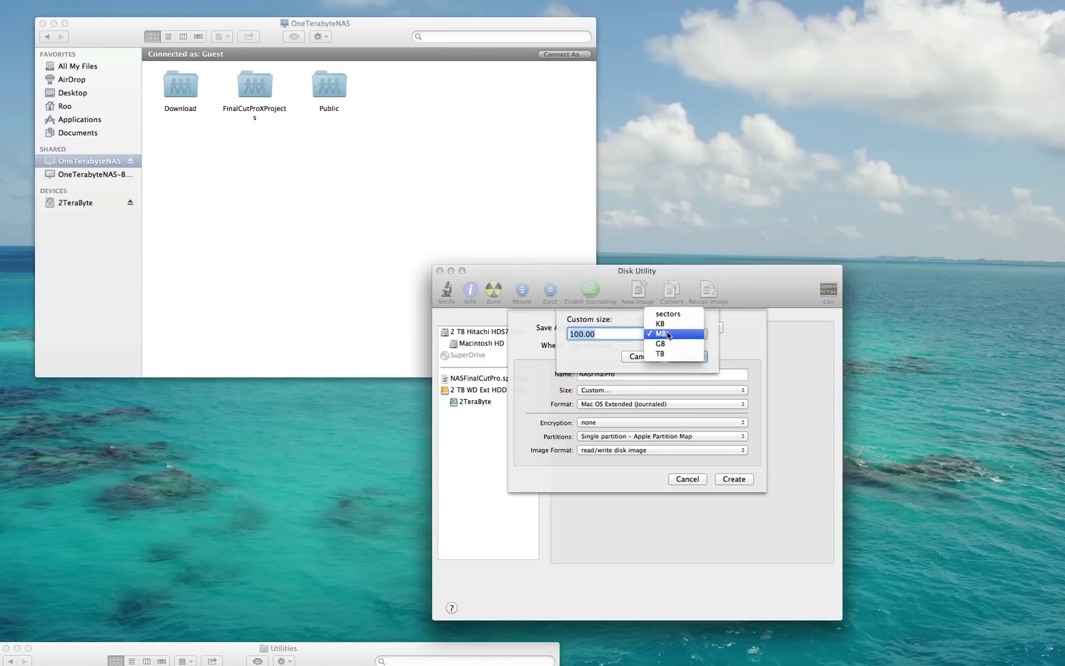
{"action": "left_click", "coordinate": [669, 333]}
{"action": "left_click", "coordinate": [669, 333]}
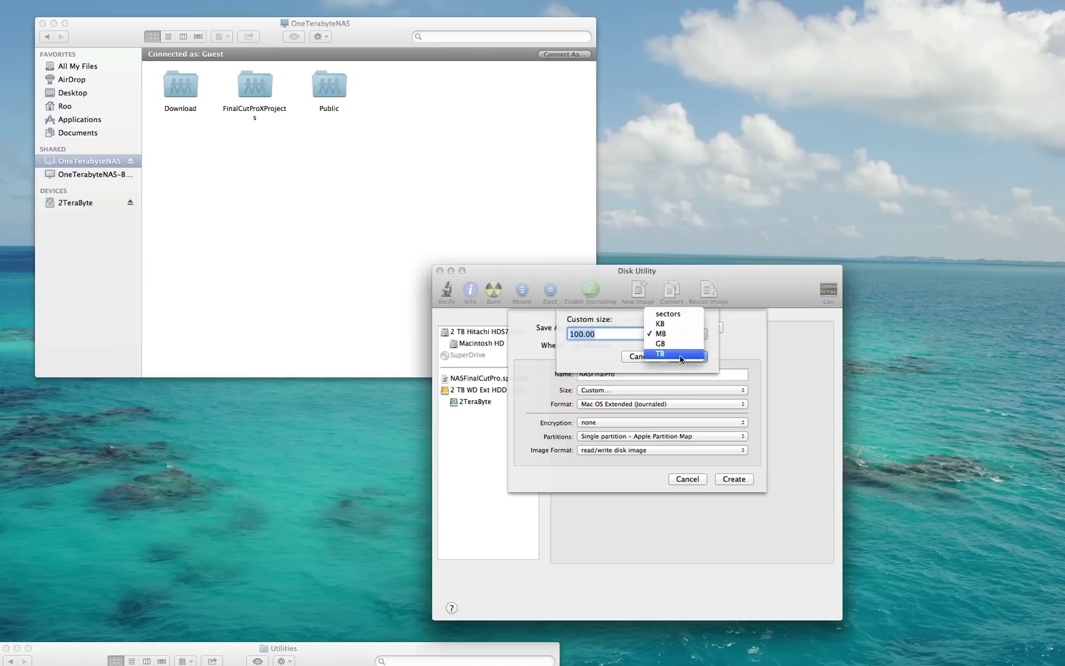
{"action": "left_click", "coordinate": [681, 354]}
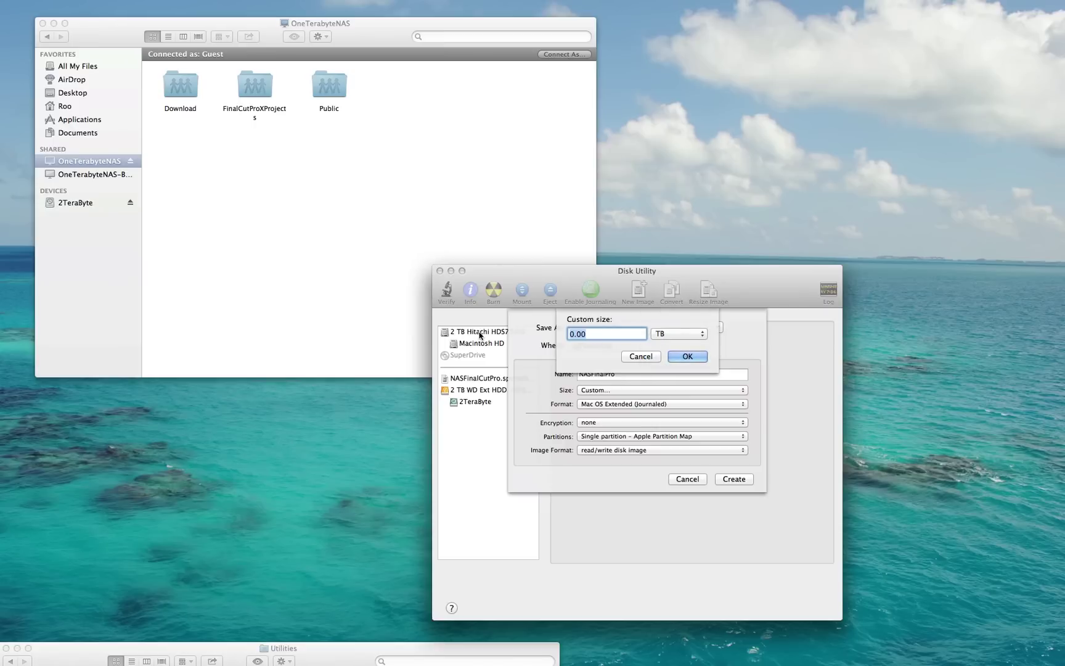
{"action": "type", "text": "1"}
{"action": "left_click", "coordinate": [701, 359]}
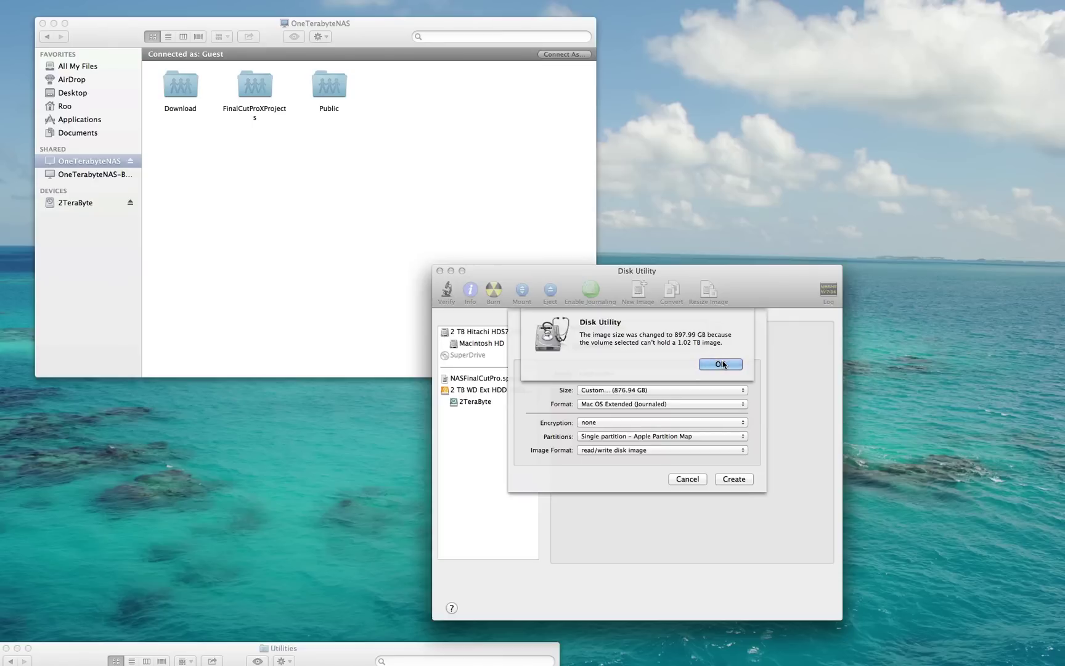
Accept the 897.99 GB size, pick the sparse bundle disk image format, and create the image.
{"action": "left_click", "coordinate": [707, 363]}
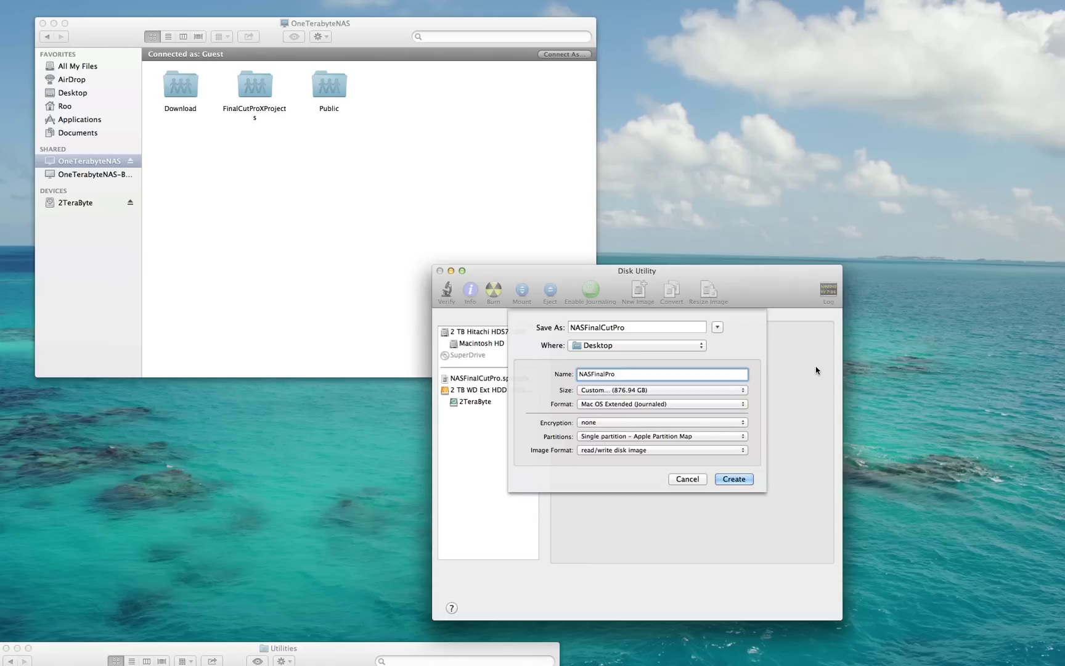
{"action": "left_click", "coordinate": [598, 452]}
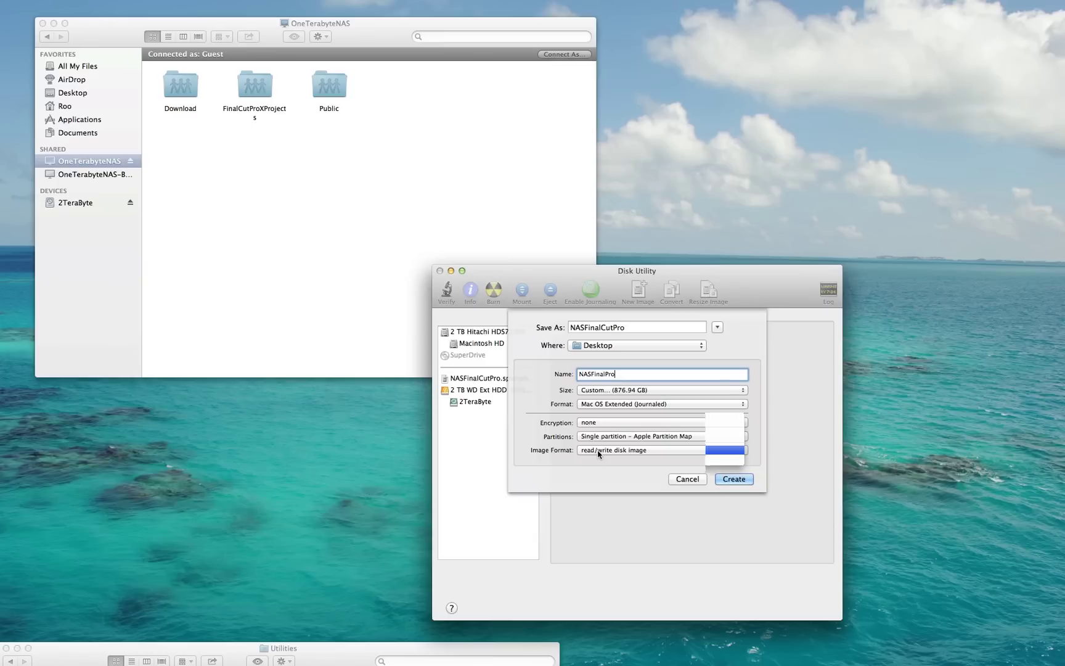
{"action": "left_click", "coordinate": [605, 425]}
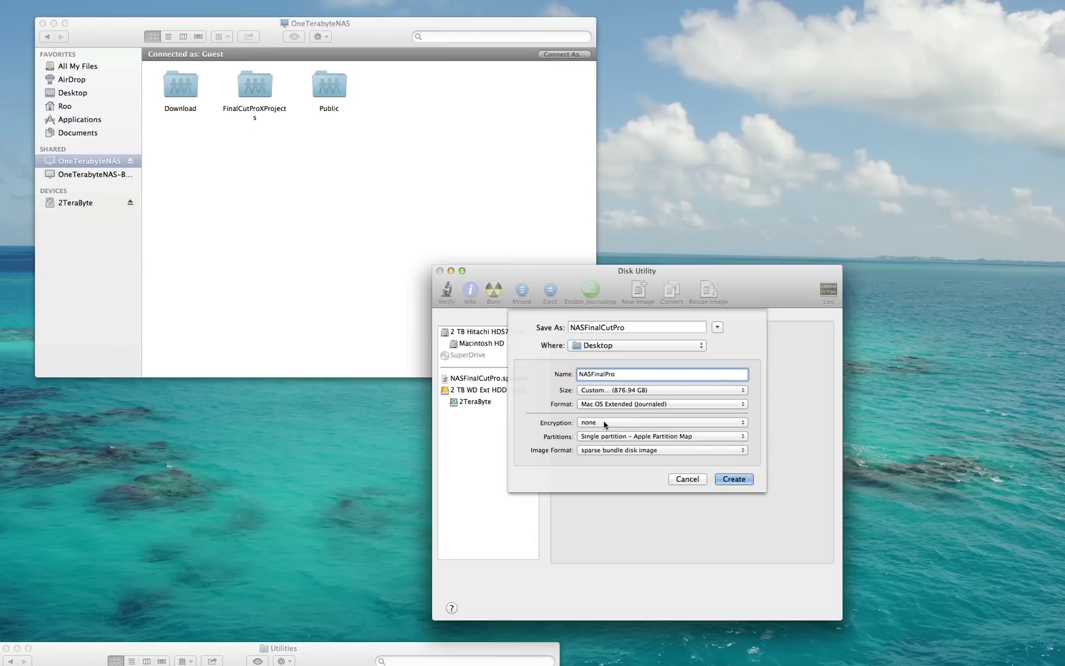
{"action": "left_click", "coordinate": [734, 479]}
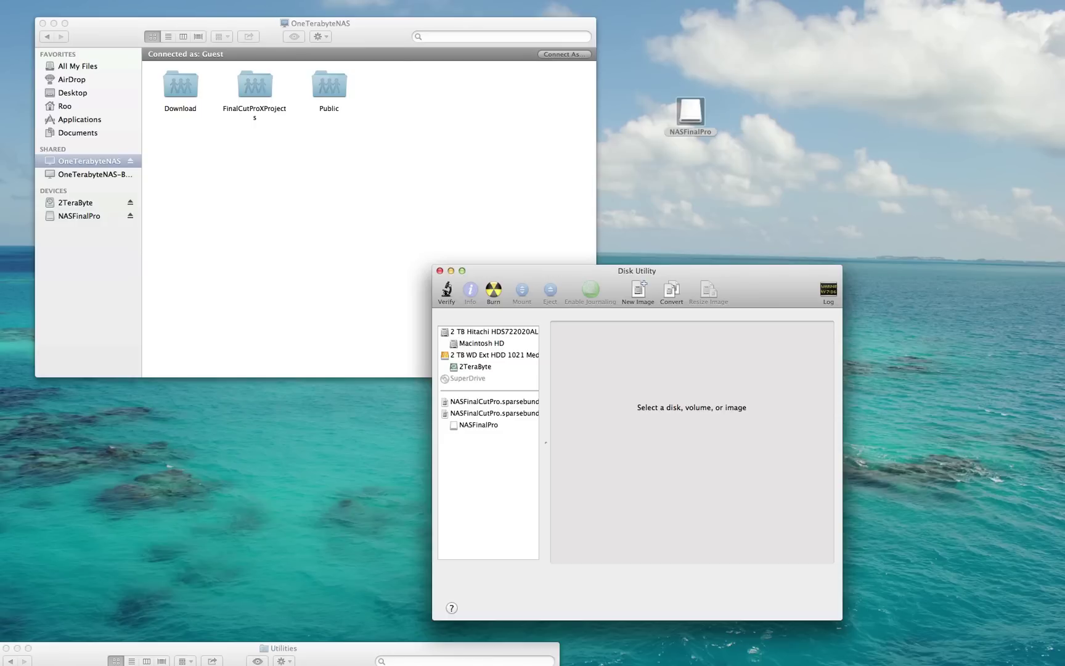
Place NASFinalCutPro.sparsebundle on the desktop beside the NASFinalPro volume.
{"action": "left_click_drag", "start_coordinate": [1064, 159], "coordinate": [772, 107]}
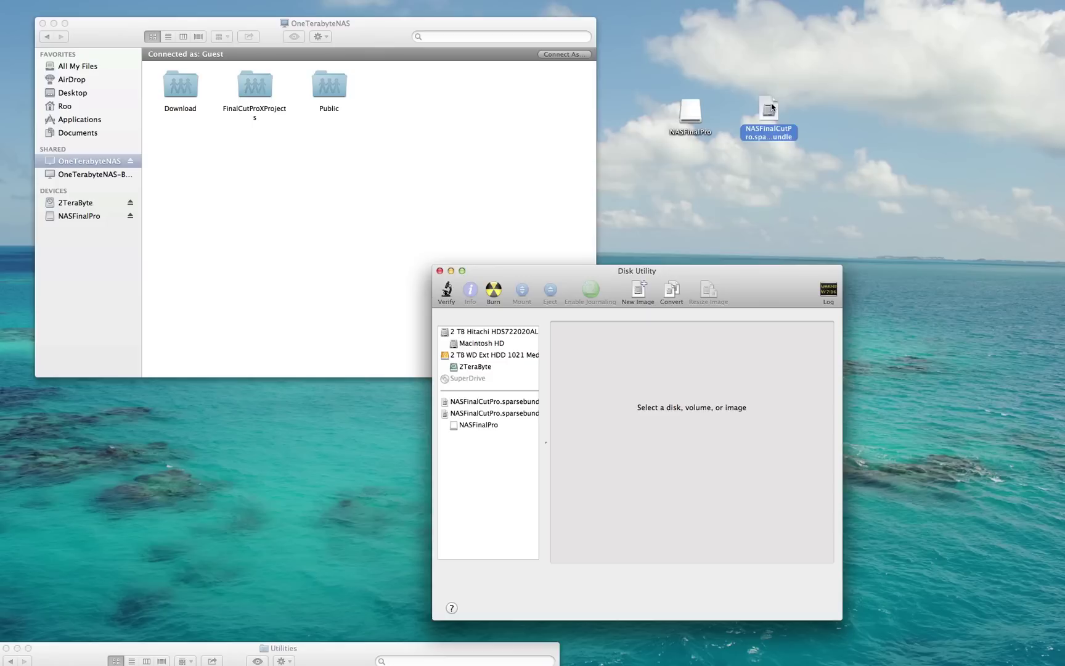
{"action": "key", "text": "super+Tab"}
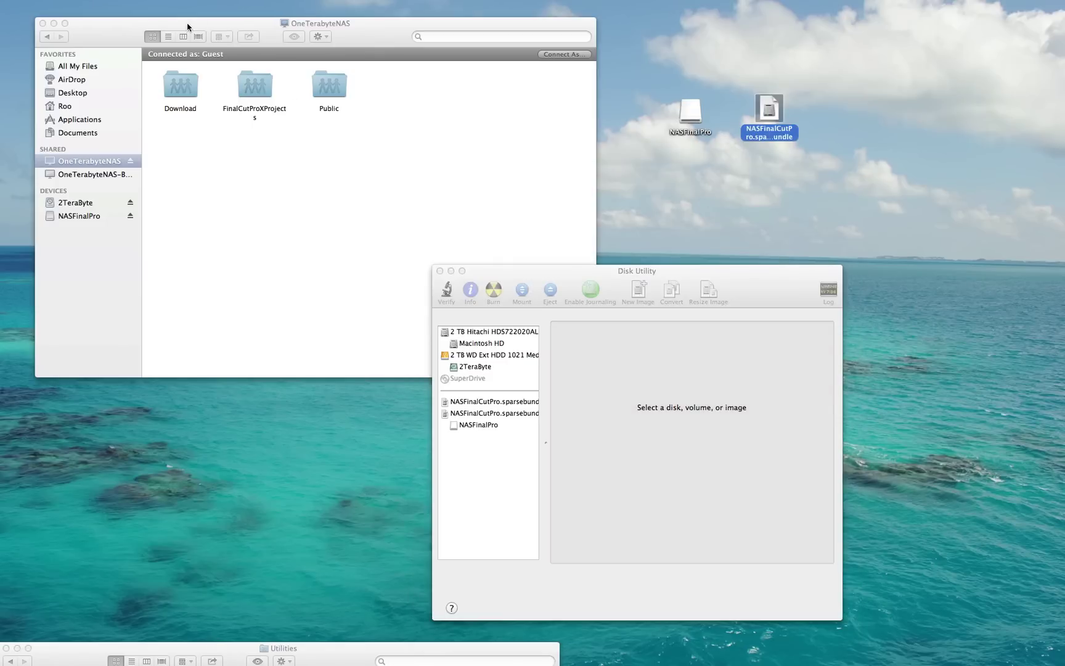
{"action": "left_click_drag", "start_coordinate": [190, 27], "coordinate": [222, 82]}
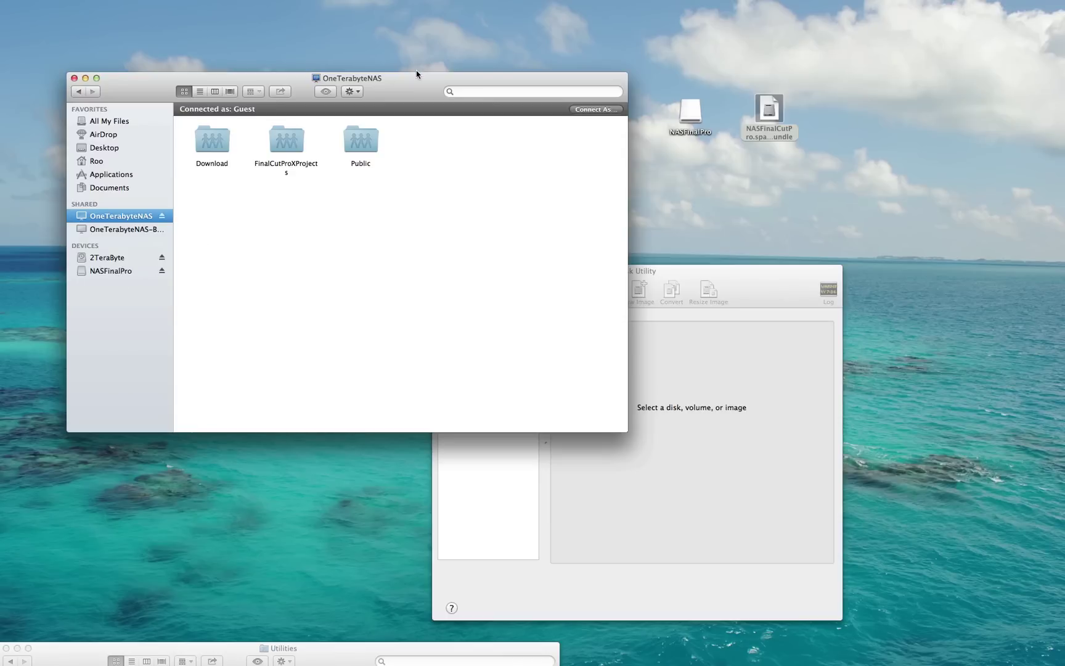
Eject the mounted NASFinalPro volume from the desktop.
{"action": "mouse_move", "coordinate": [409, 79]}
{"action": "left_mouse_down"}
{"action": "mouse_move", "coordinate": [413, 2]}
{"action": "mouse_move", "coordinate": [424, 78]}
{"action": "mouse_move", "coordinate": [407, 74]}
{"action": "left_mouse_up"}
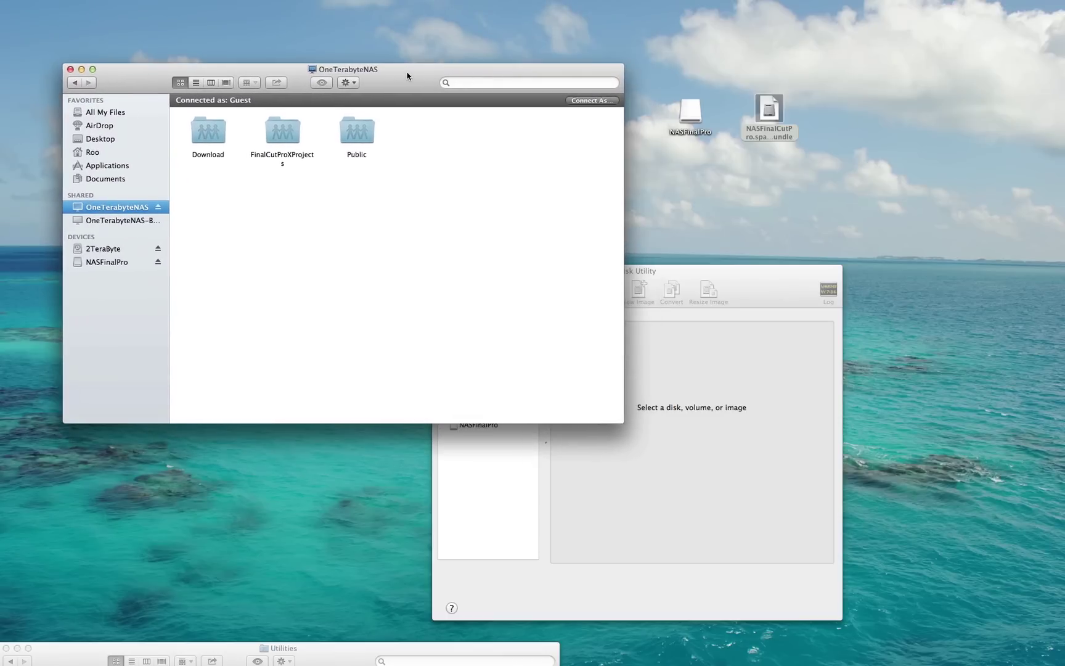
{"action": "left_click", "coordinate": [692, 111]}
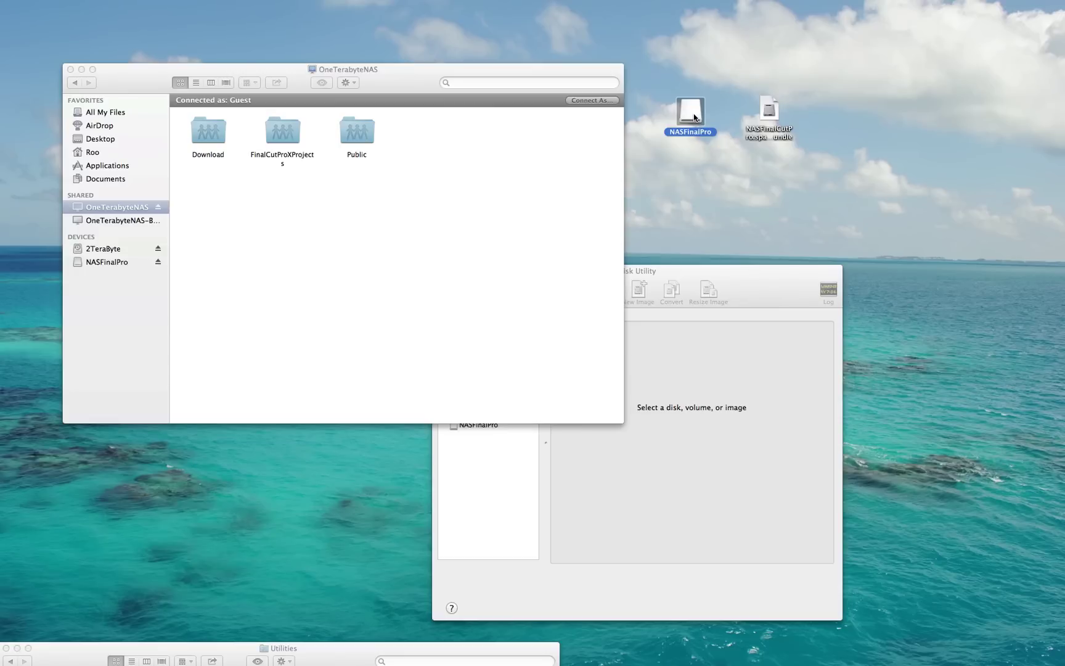
{"action": "right_click", "coordinate": [694, 117]}
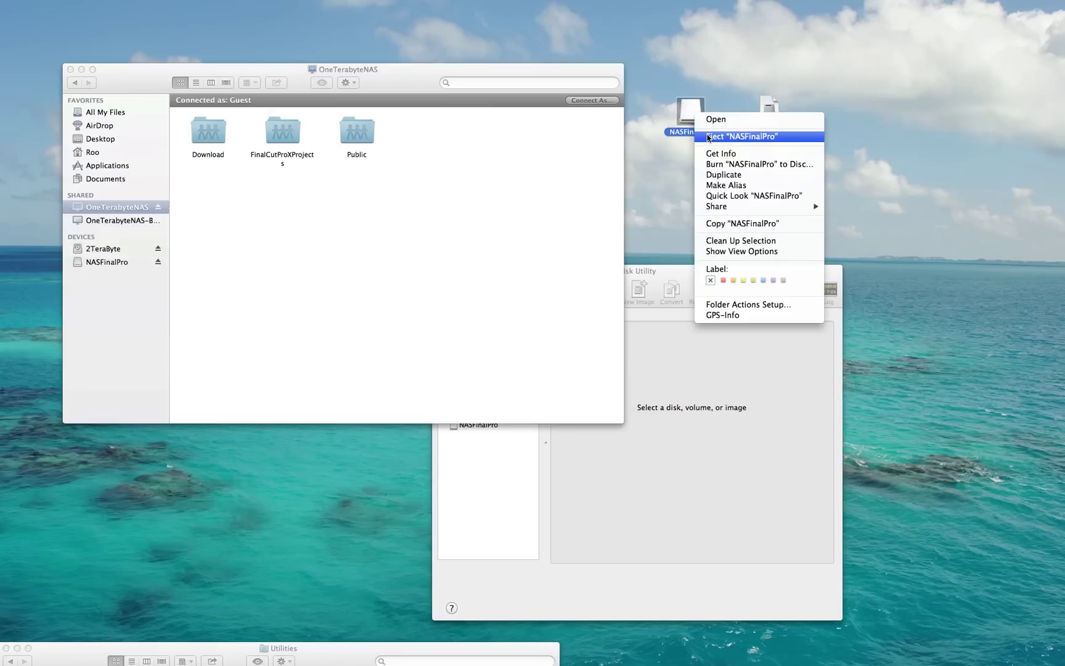
{"action": "left_click", "coordinate": [708, 137]}
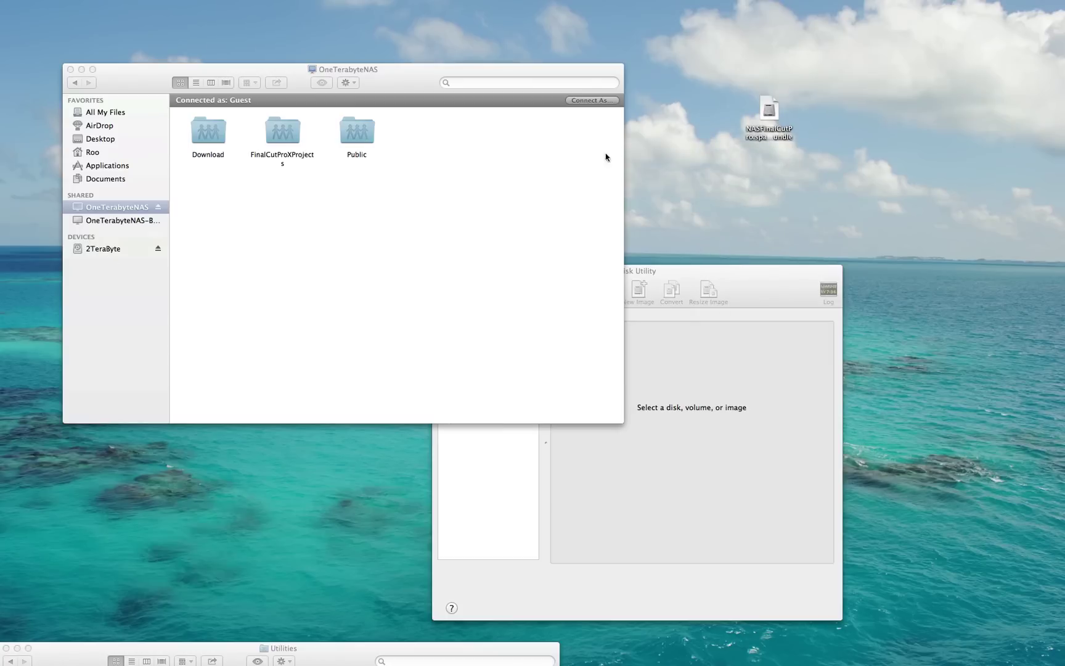
Drag NASFinalCutPro.sparsebundle from the desktop into the NAS FinalCutProXProjects share.
{"action": "left_click", "coordinate": [775, 109]}
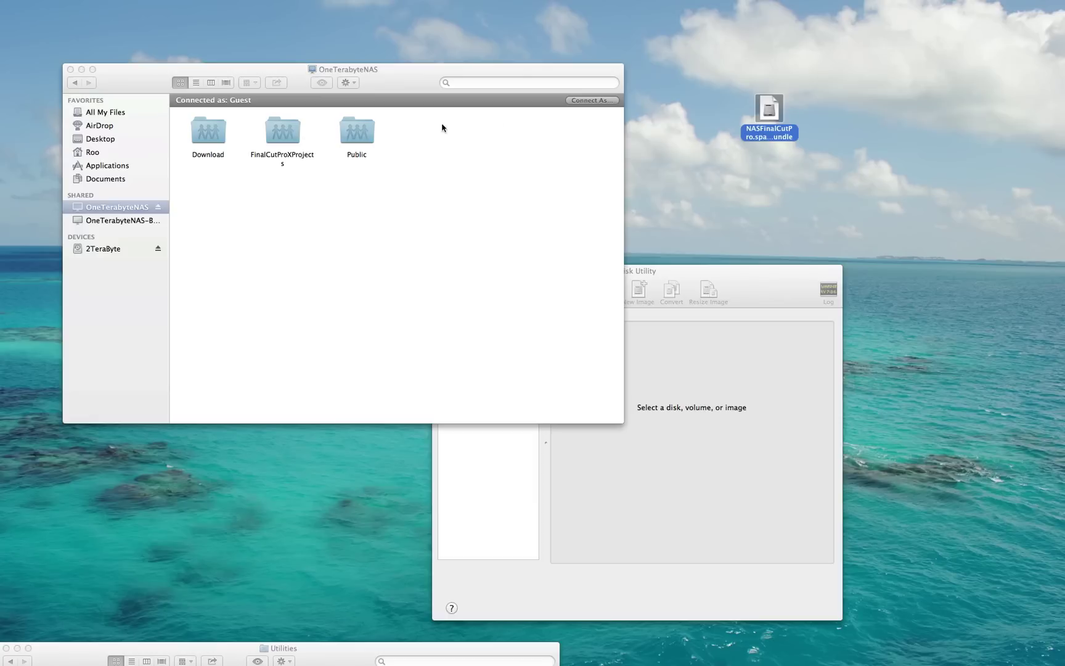
{"action": "left_click_drag", "start_coordinate": [771, 110], "coordinate": [479, 293]}
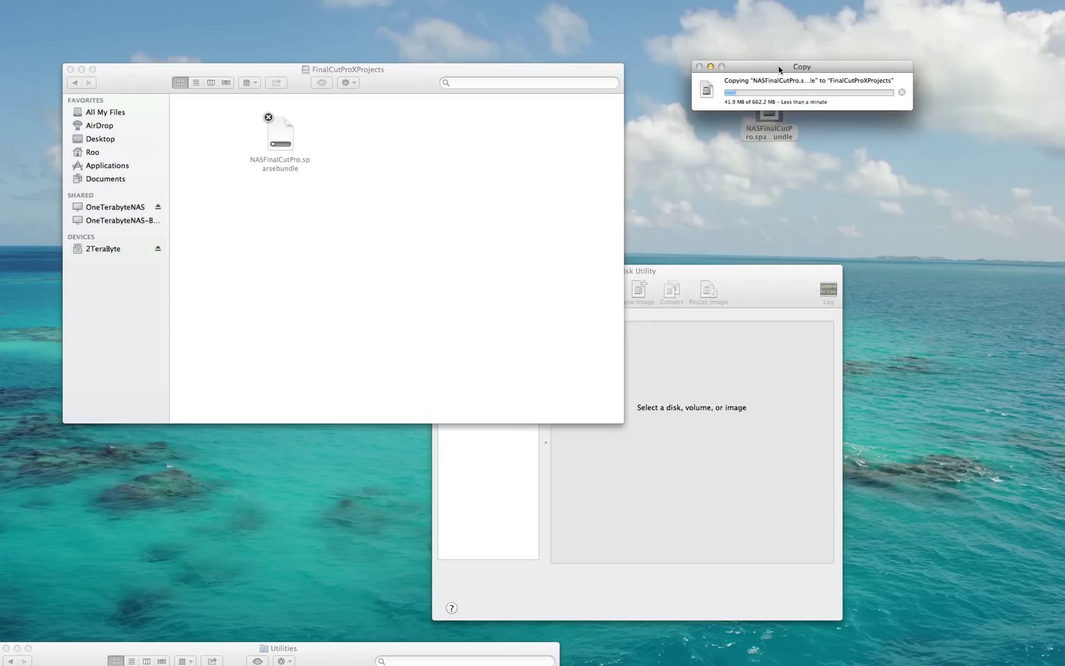
Move the Copy progress window aside while the 662.2 MB copy finishes.
{"action": "left_click_drag", "start_coordinate": [777, 69], "coordinate": [744, 167]}
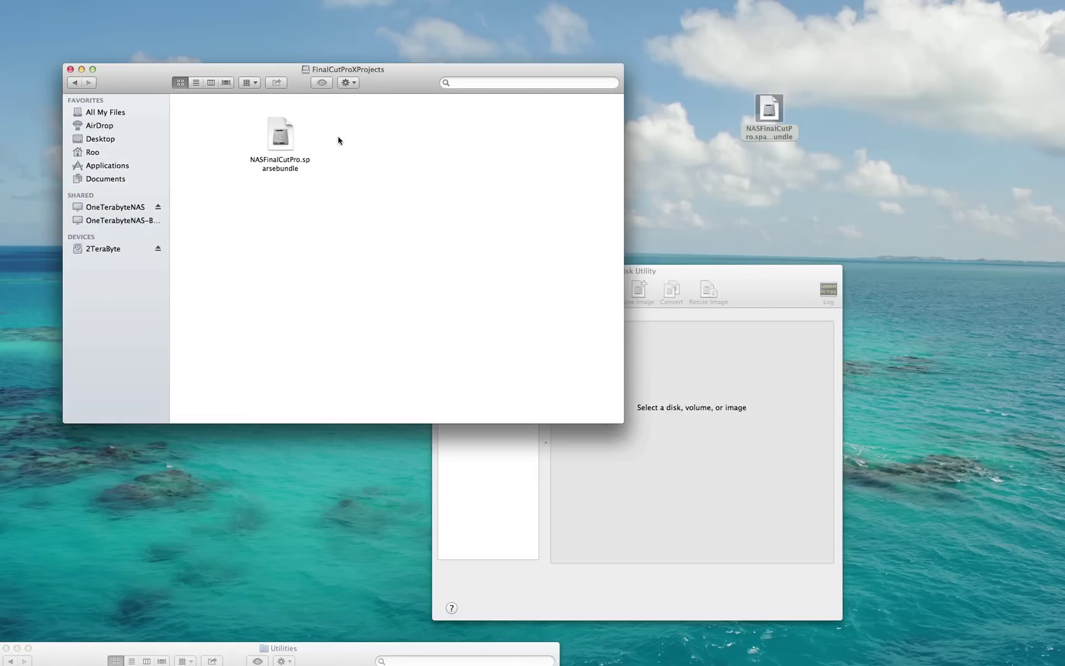
Select NASFinalCutPro.sparsebundle in the NAS FinalCutProXProjects folder.
{"action": "left_click", "coordinate": [277, 135]}
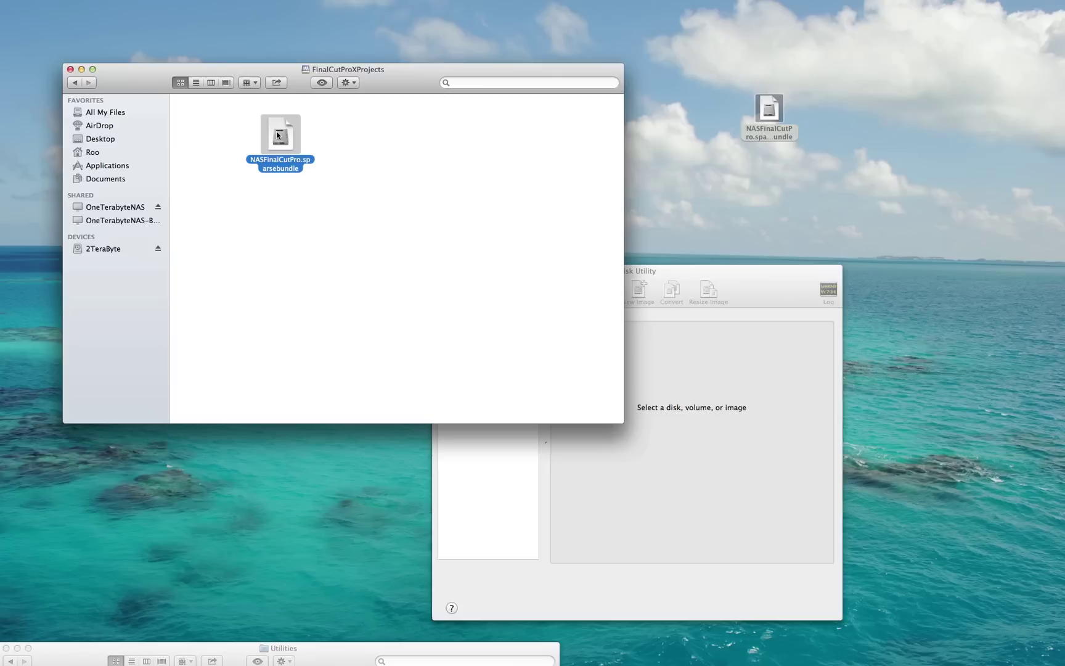